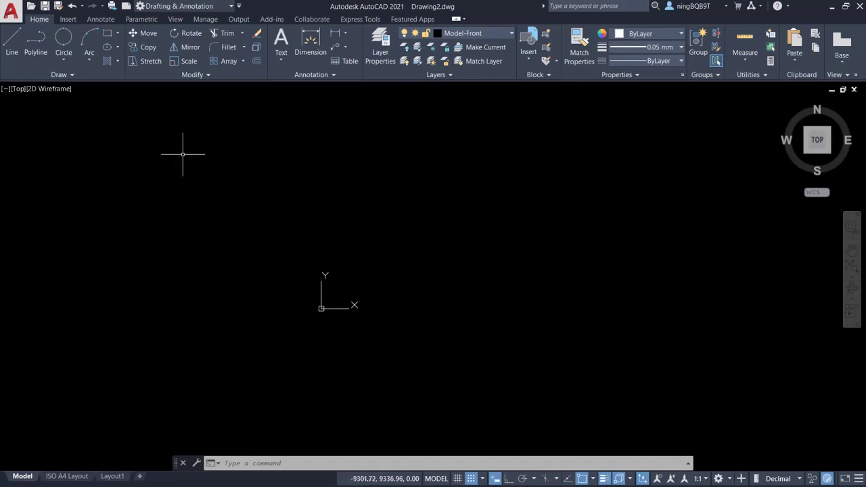
Switch the ribbon to the View tab to reach the Tool Palettes command.
click(176, 19)
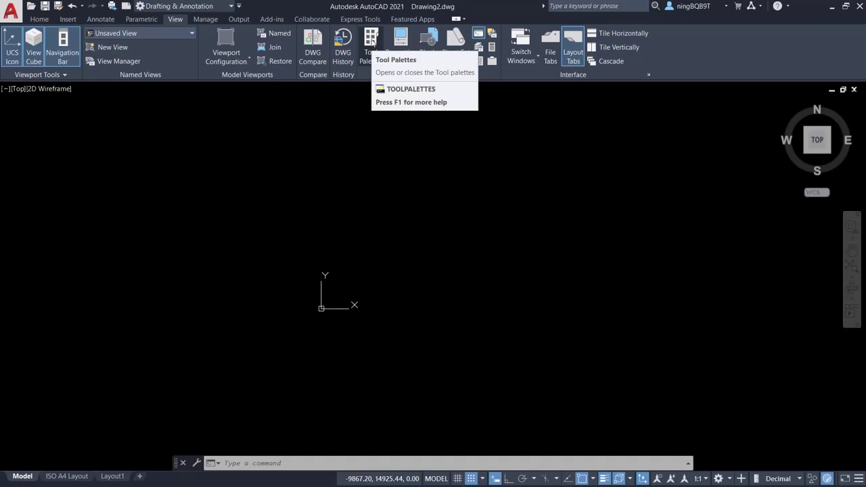
Open the Tool Palettes window, float it, then dock it on the drawing area's right edge.
click(371, 43)
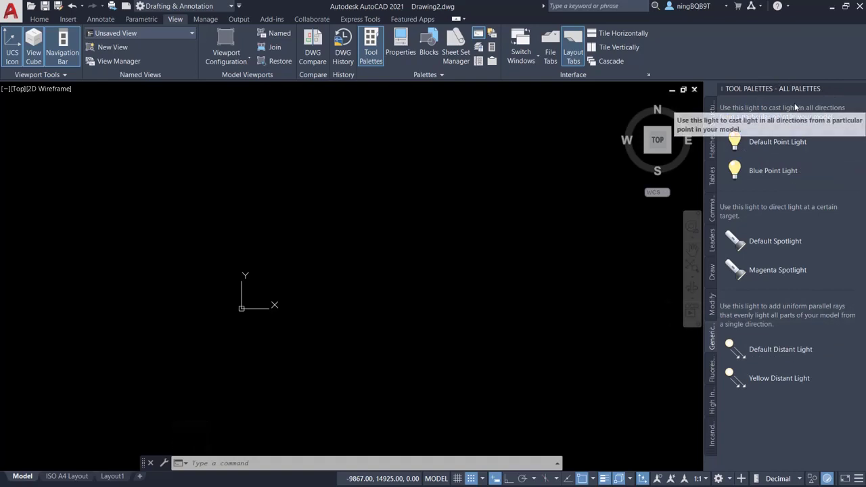
mouse_move(770, 88)
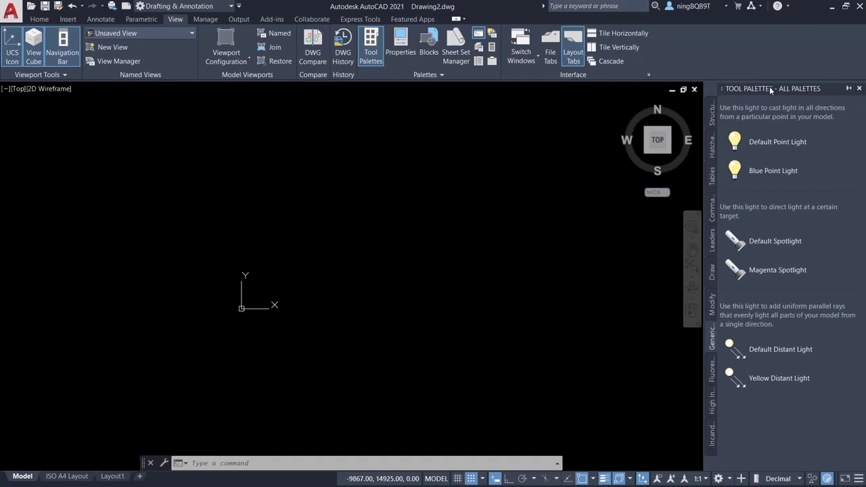
drag(769, 86, 414, 140)
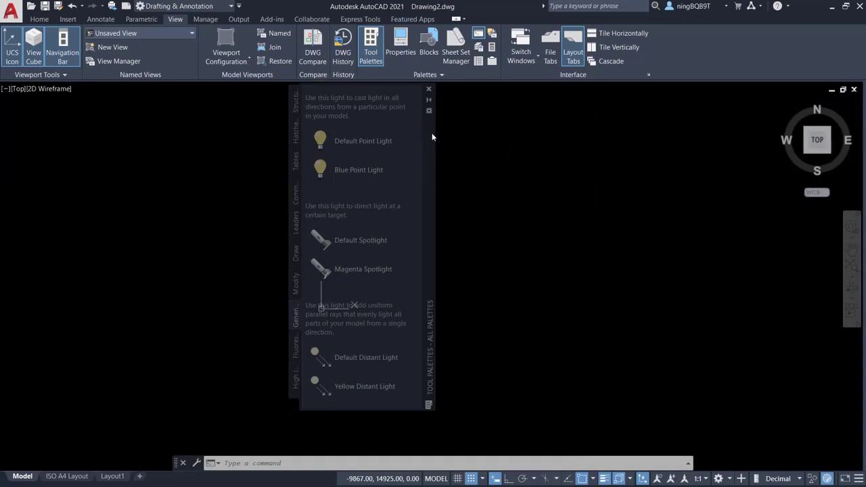
mouse_move(429, 132)
mouse_down()
mouse_move(846, 182)
mouse_move(854, 169)
mouse_up()
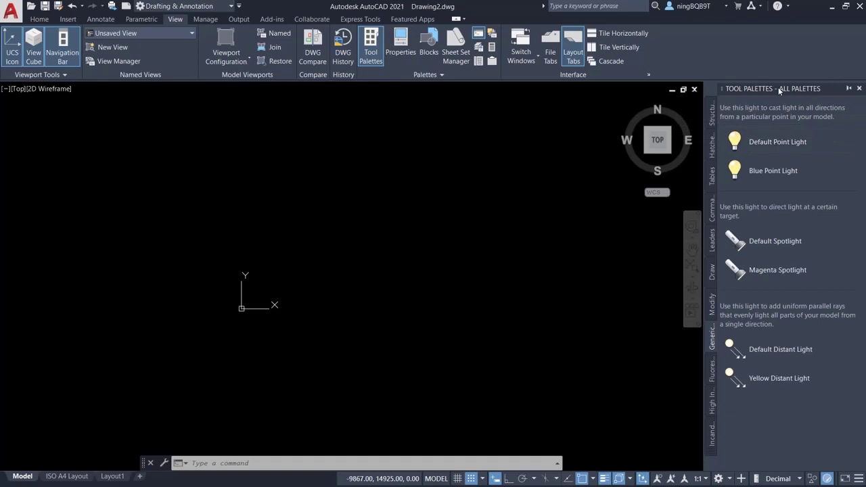
right_click(780, 91)
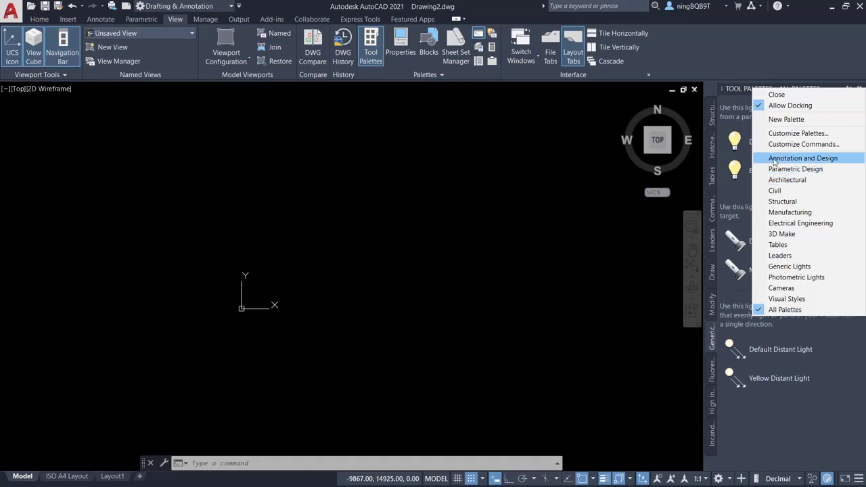
click(776, 161)
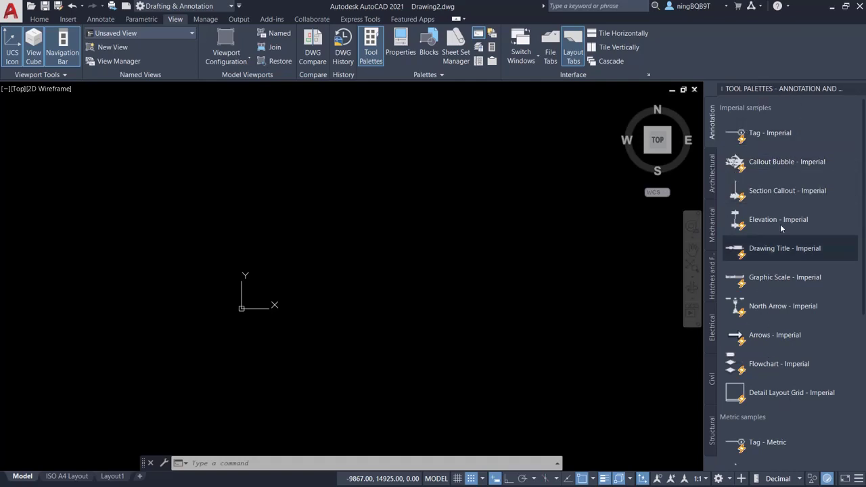
right_click(785, 91)
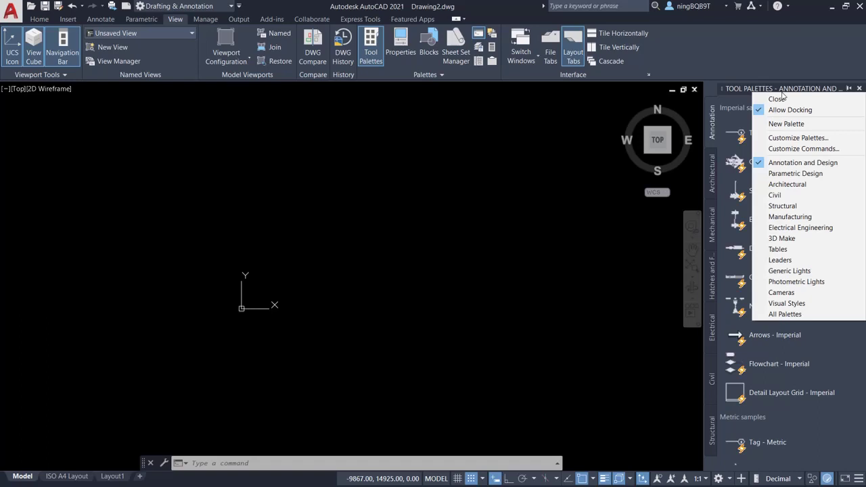
click(784, 239)
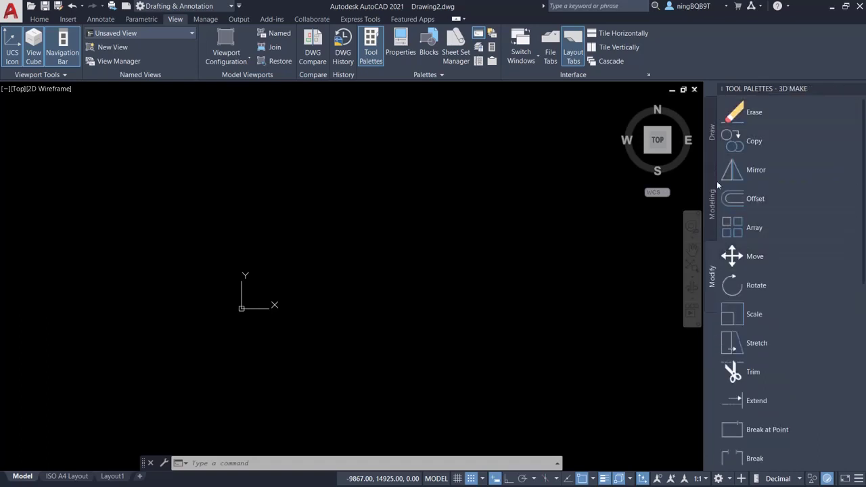
click(712, 154)
click(712, 196)
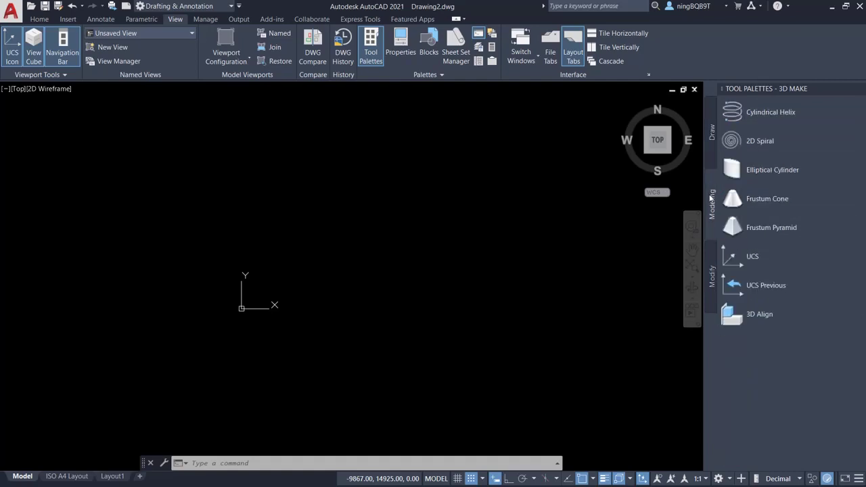
click(713, 274)
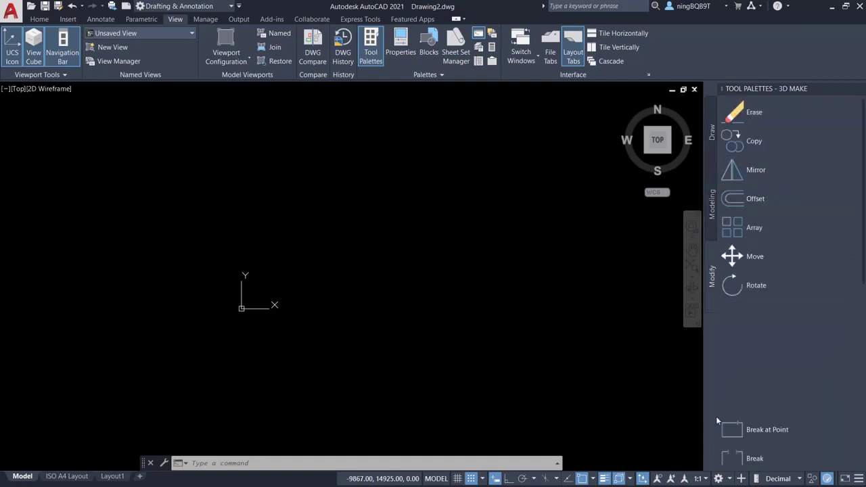
mouse_move(767, 89)
right_click(759, 92)
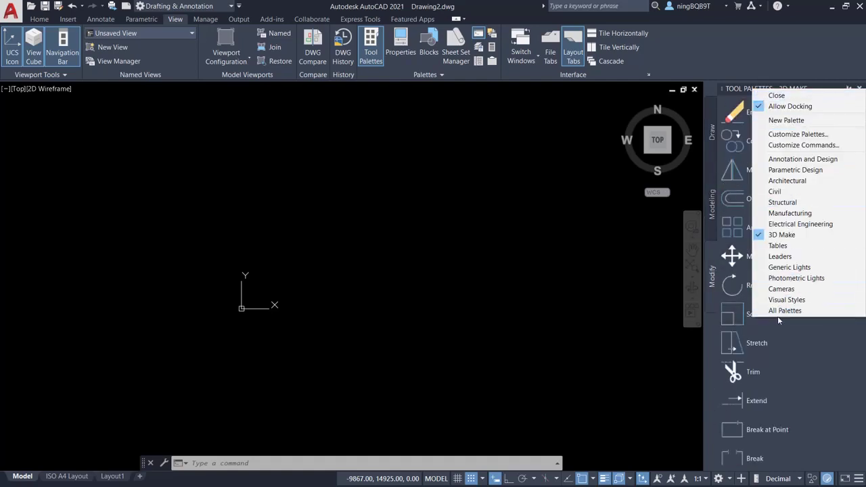
click(767, 311)
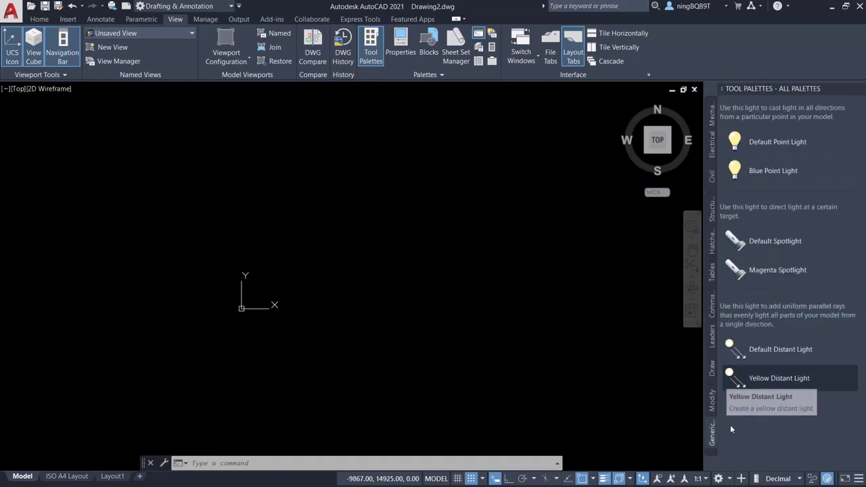
Browse the palette list through Draw to the Modify palette with Erase, Copy and Mirror.
click(710, 457)
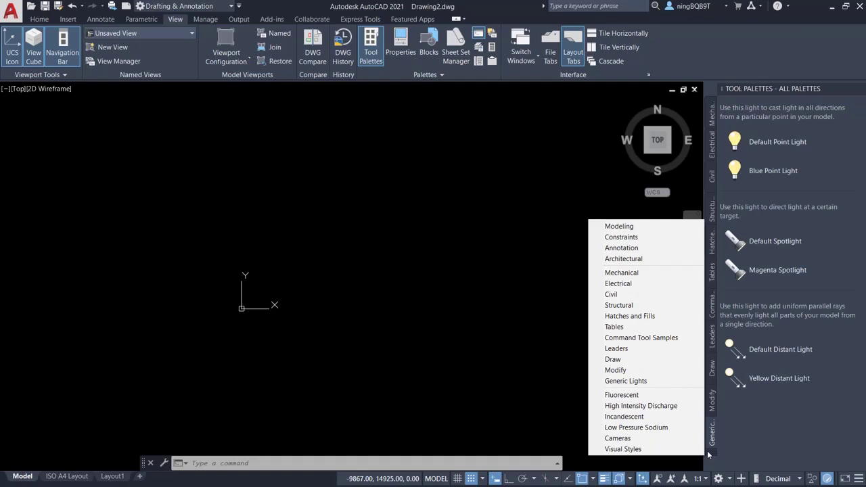
click(625, 363)
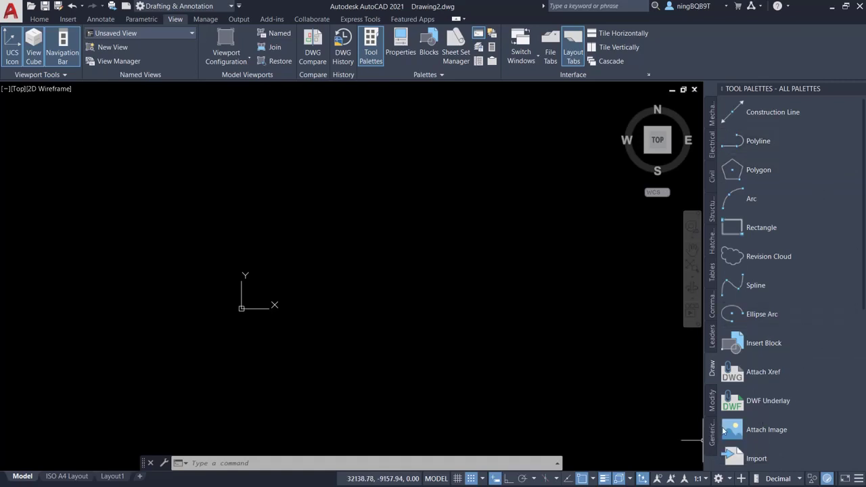
click(711, 406)
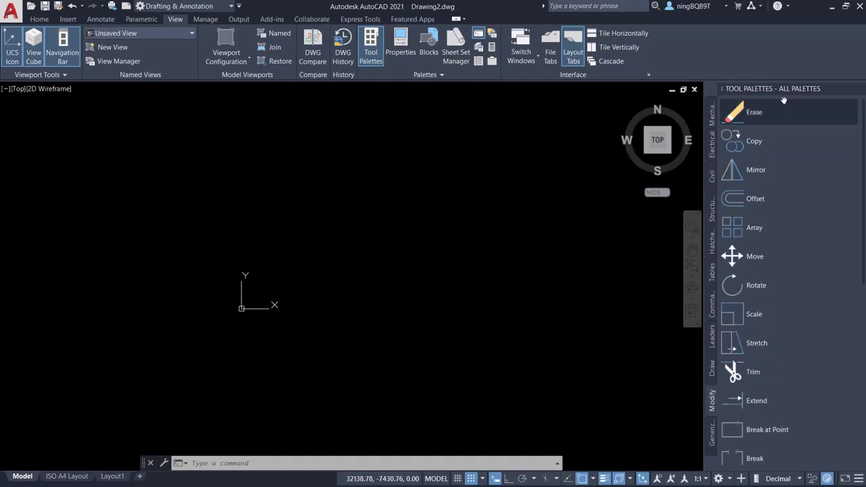
mouse_move(782, 89)
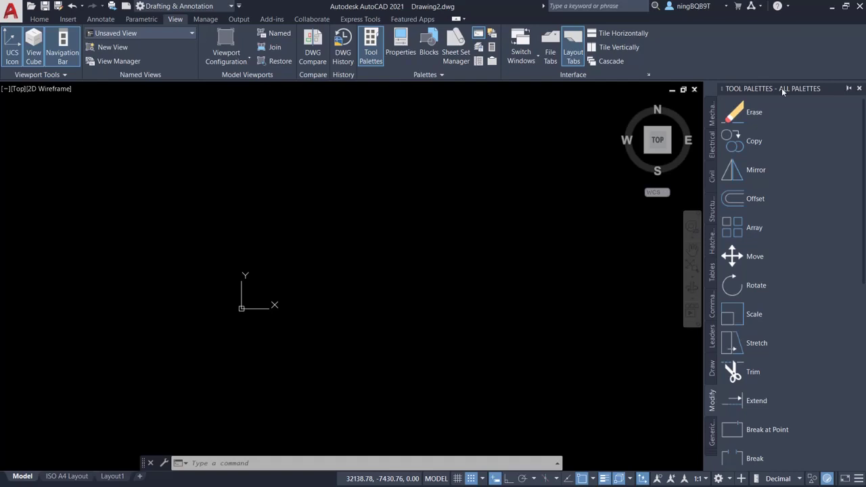
Create a new empty tool palette named 'Mine' and bring up its context menu.
right_click(782, 88)
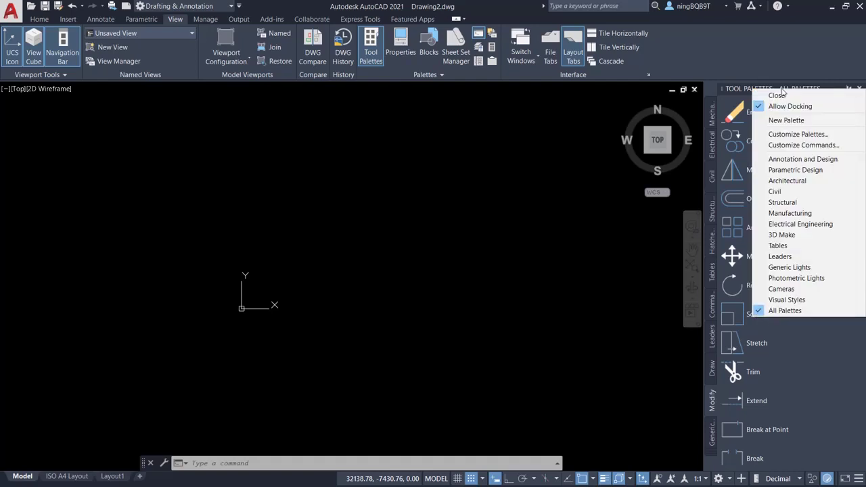
click(772, 122)
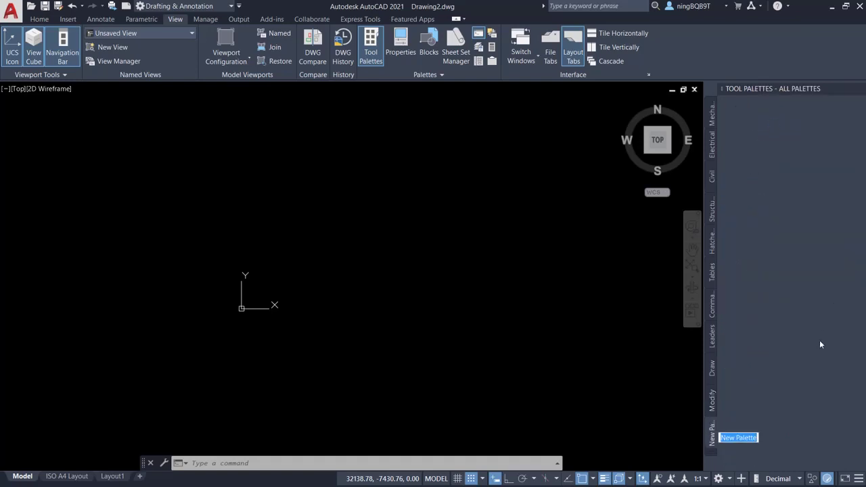
text(*)
text(Mire)
key(Return)
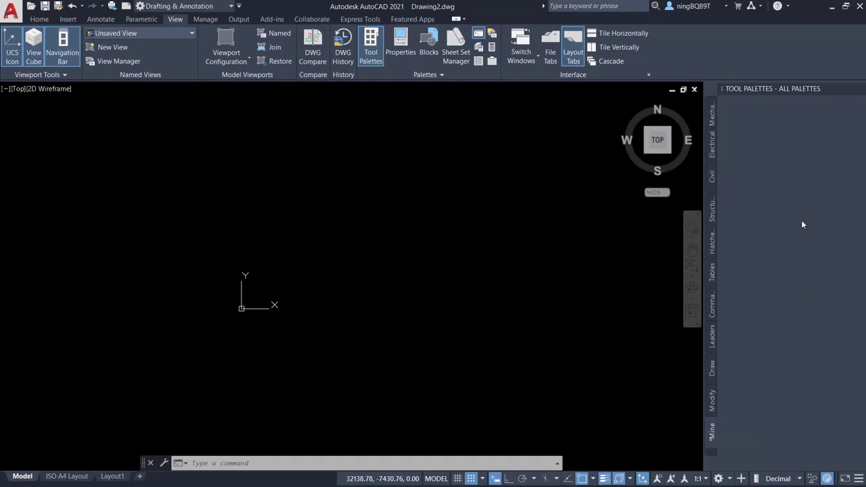
right_click(784, 122)
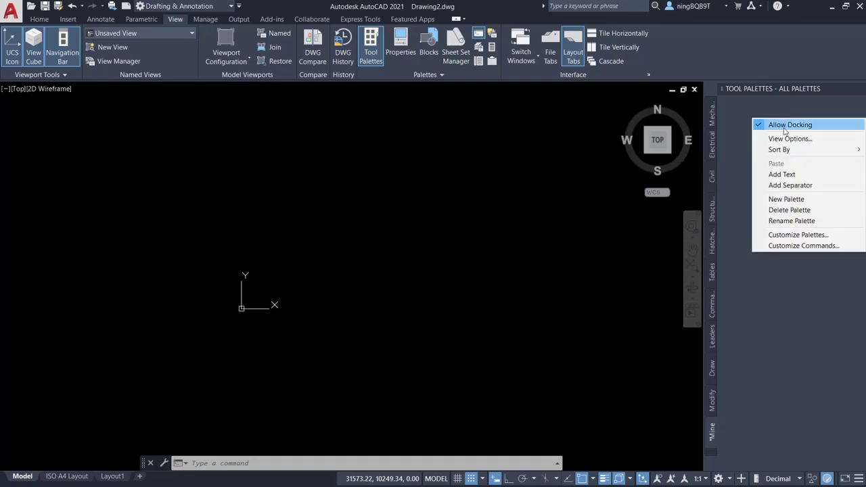
Add a Line tool to Mine from the Customize Commands list, then search 'cir'.
click(808, 246)
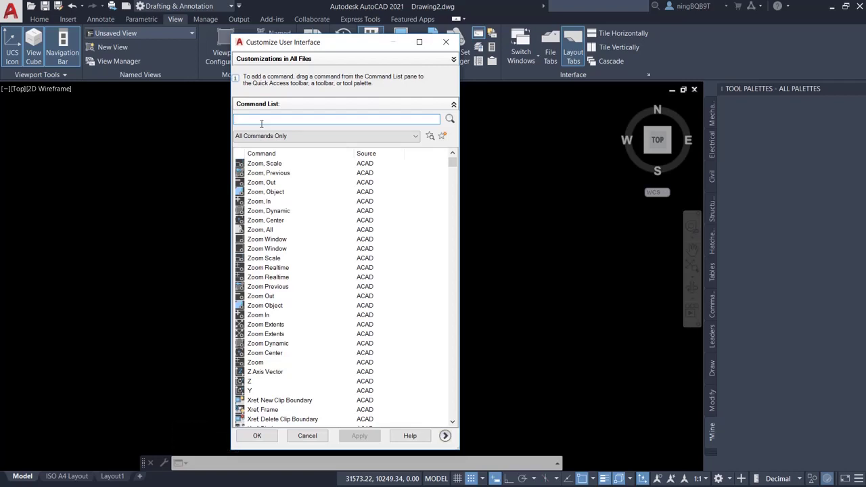
text(line)
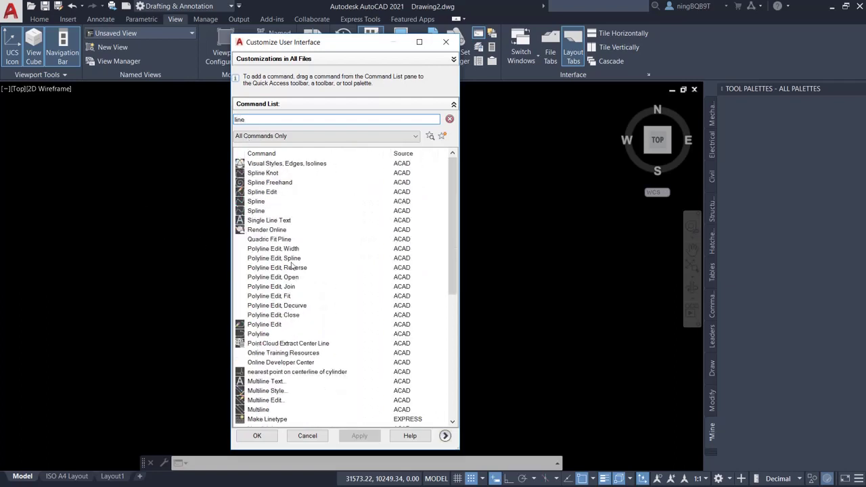
scroll(293, 277, down, 1)
scroll(291, 281, down, 1)
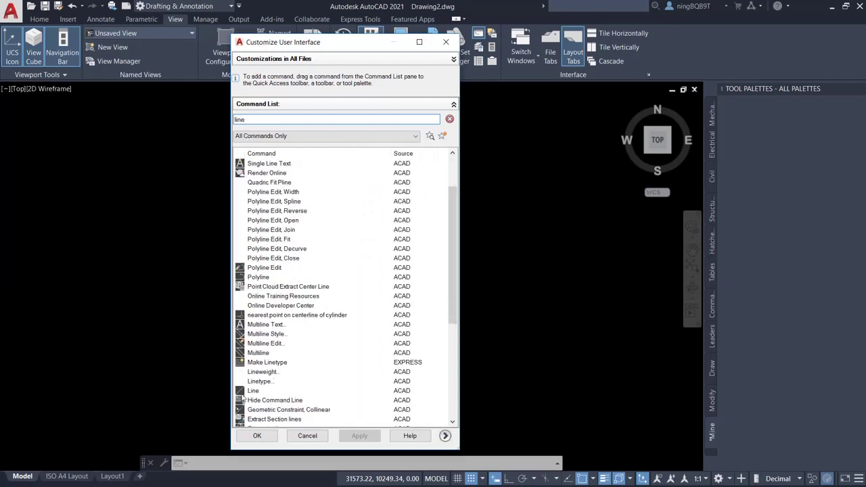
click(242, 391)
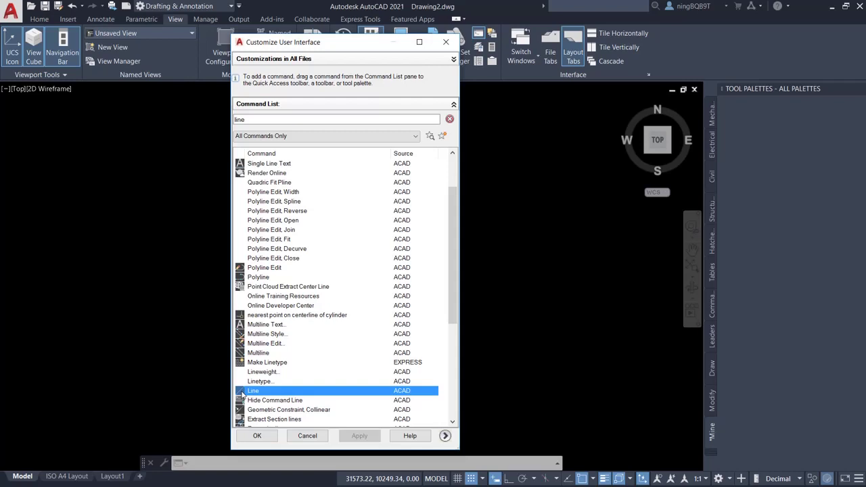
drag(242, 394, 807, 228)
drag(783, 235, 783, 235)
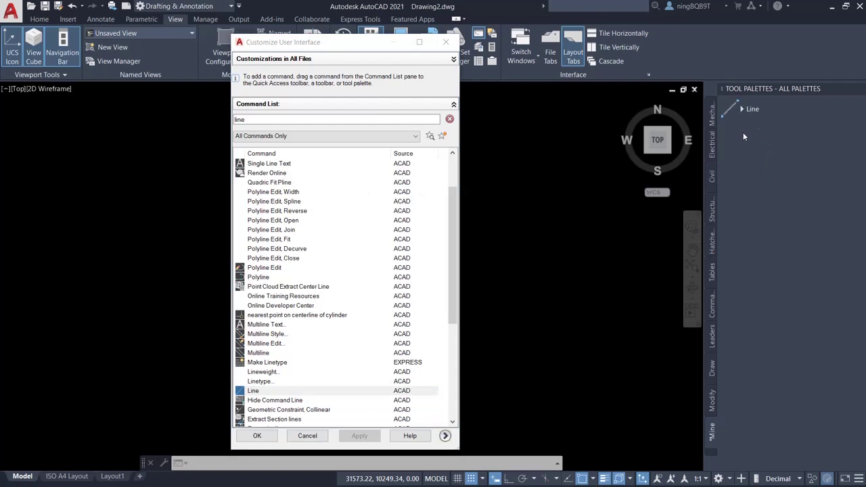
click(327, 125)
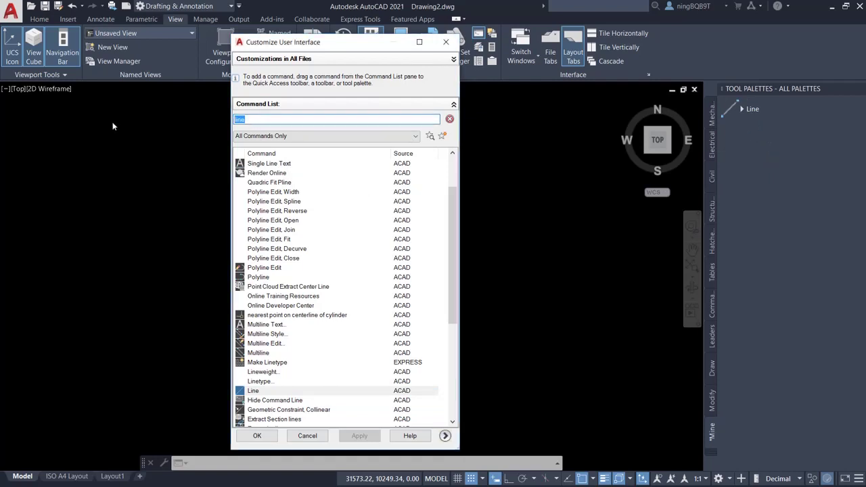
text(cir)
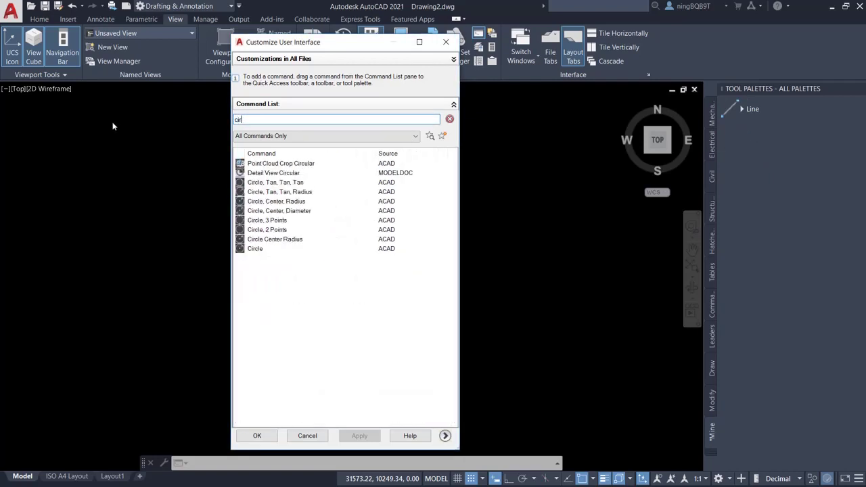
Add a Circle tool below Line on Mine, then search the command list for 'elli'.
click(244, 250)
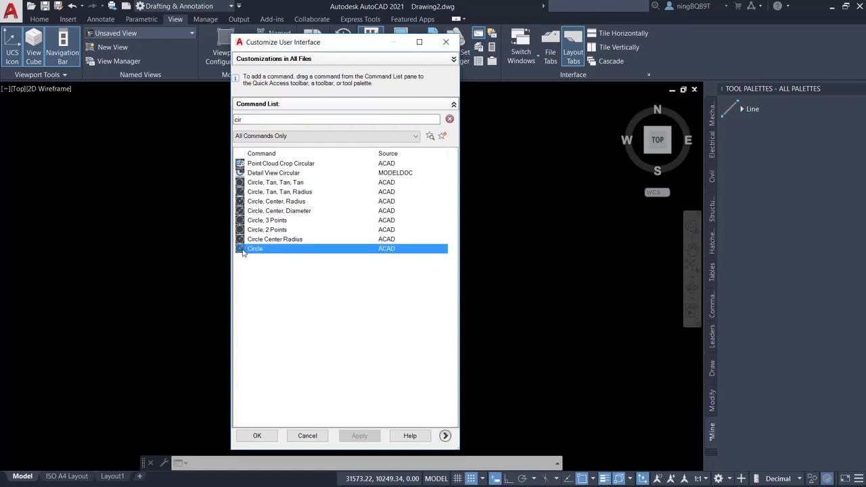
drag(243, 251, 768, 192)
click(271, 119)
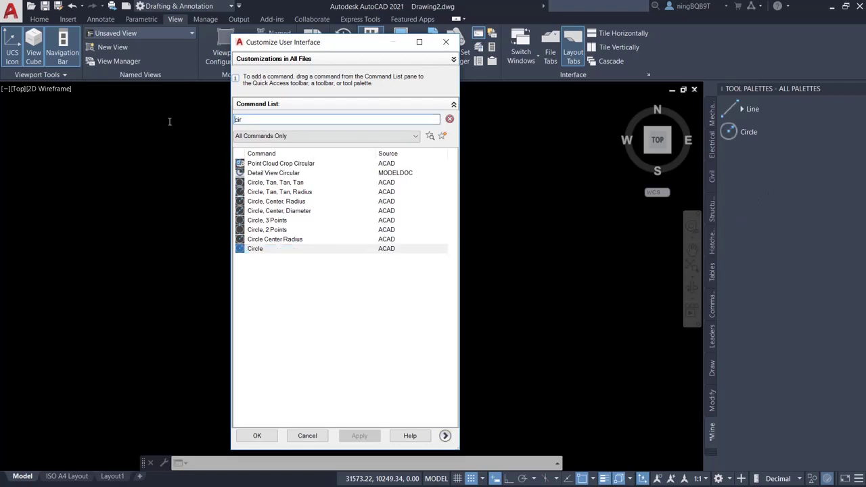
text(e)
key(Delete)
key(Delete)
key(Delete)
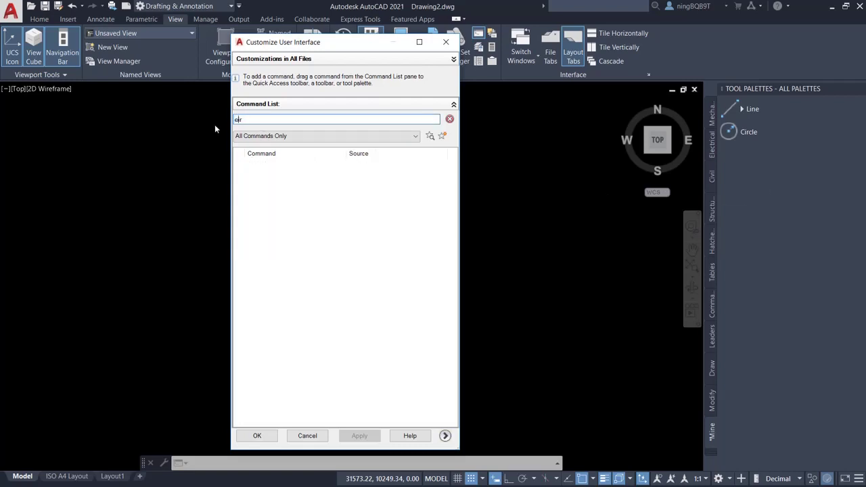
text(ll)
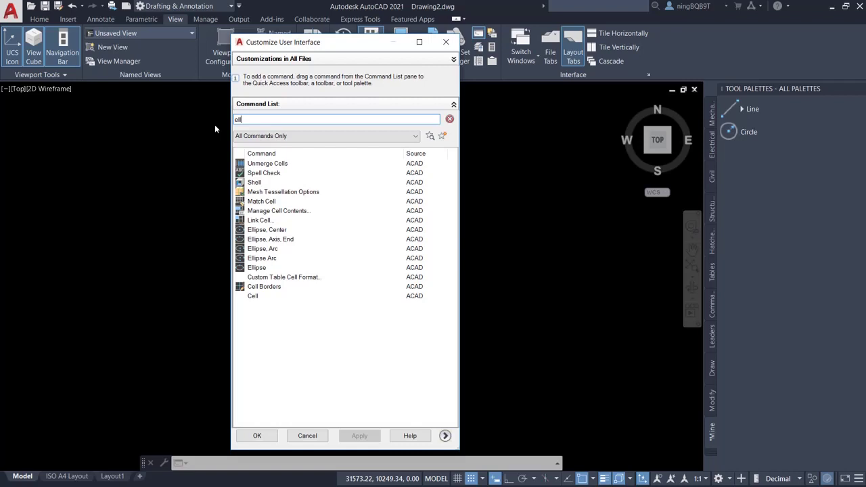
text(i)
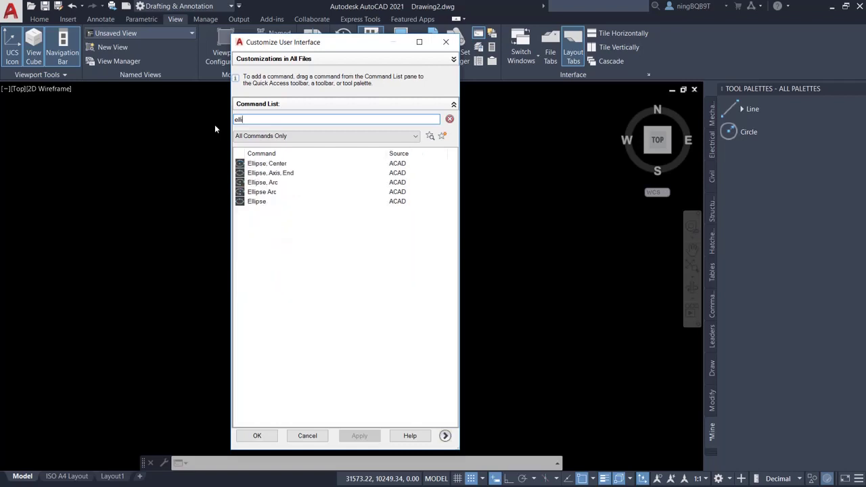
Add an Ellipse tool below Circle and close Customize User Interface with OK.
click(246, 204)
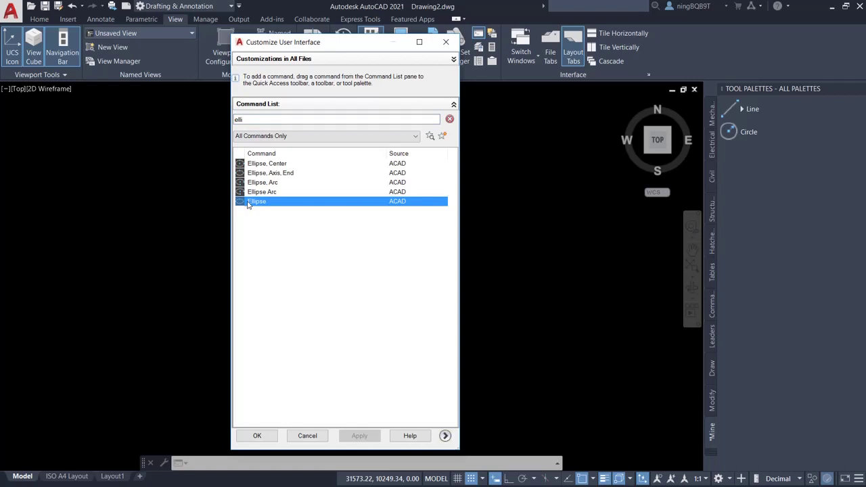
drag(248, 204, 766, 187)
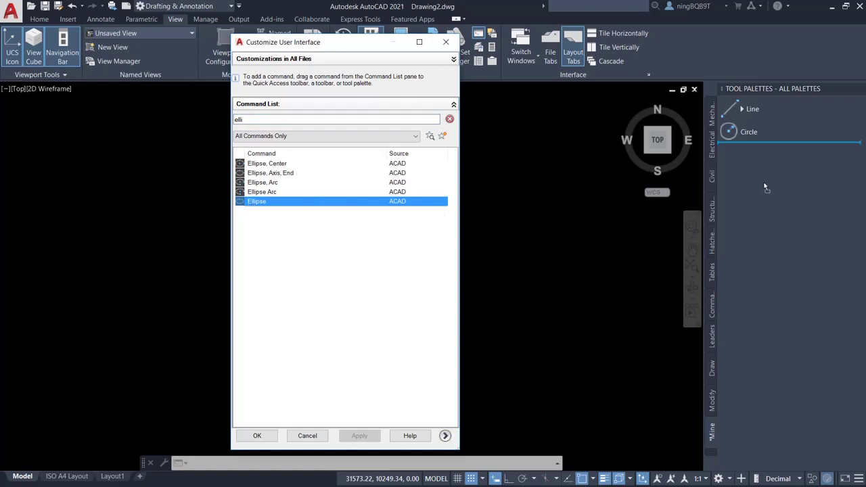
drag(765, 187, 765, 187)
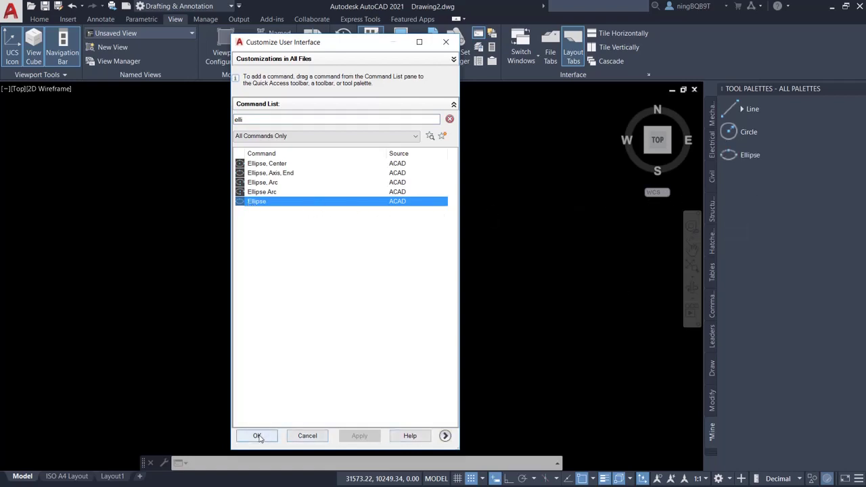
click(258, 436)
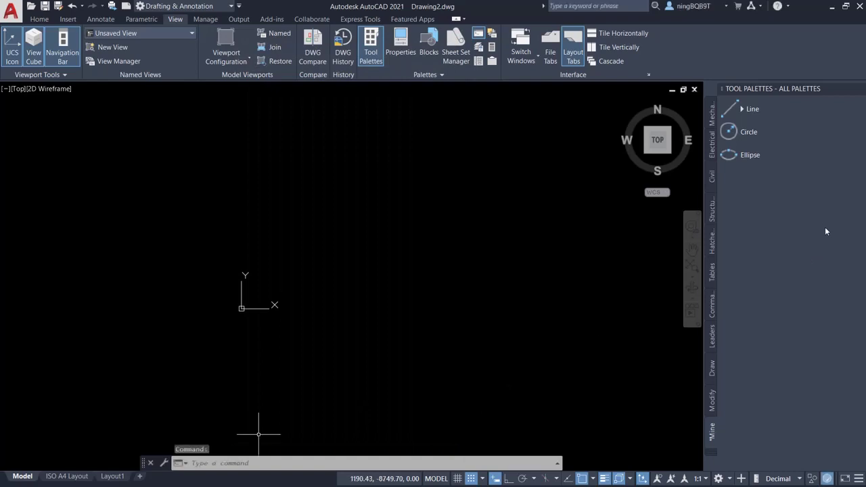